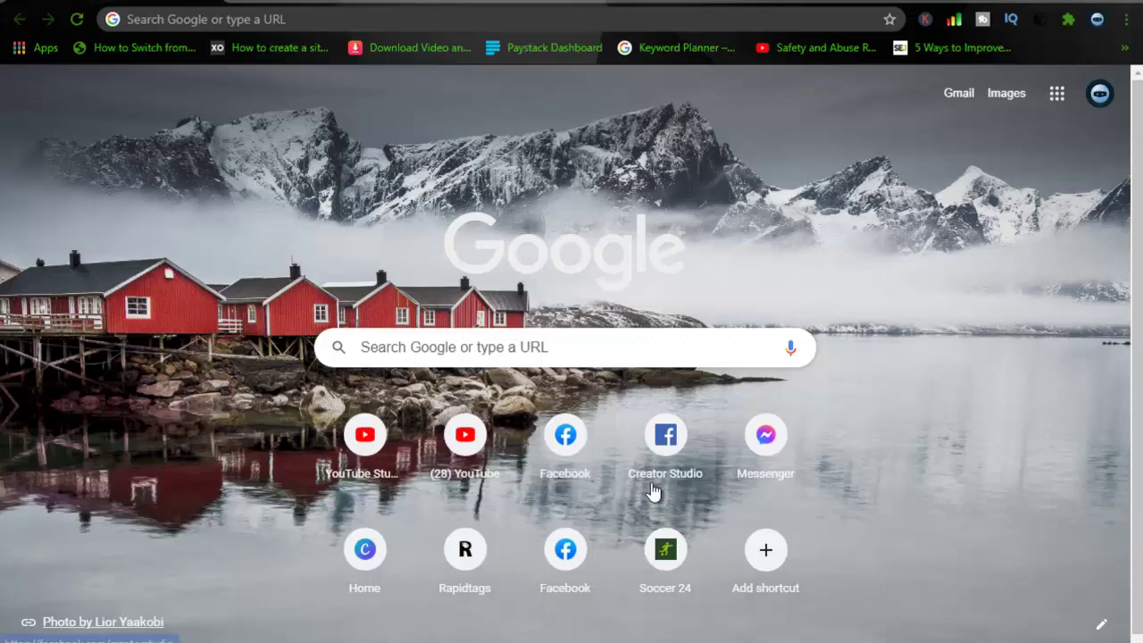
Open Facebook from the new-tab shortcut and log out of the signed-in account.
{"action": "left_click", "coordinate": [577, 452]}
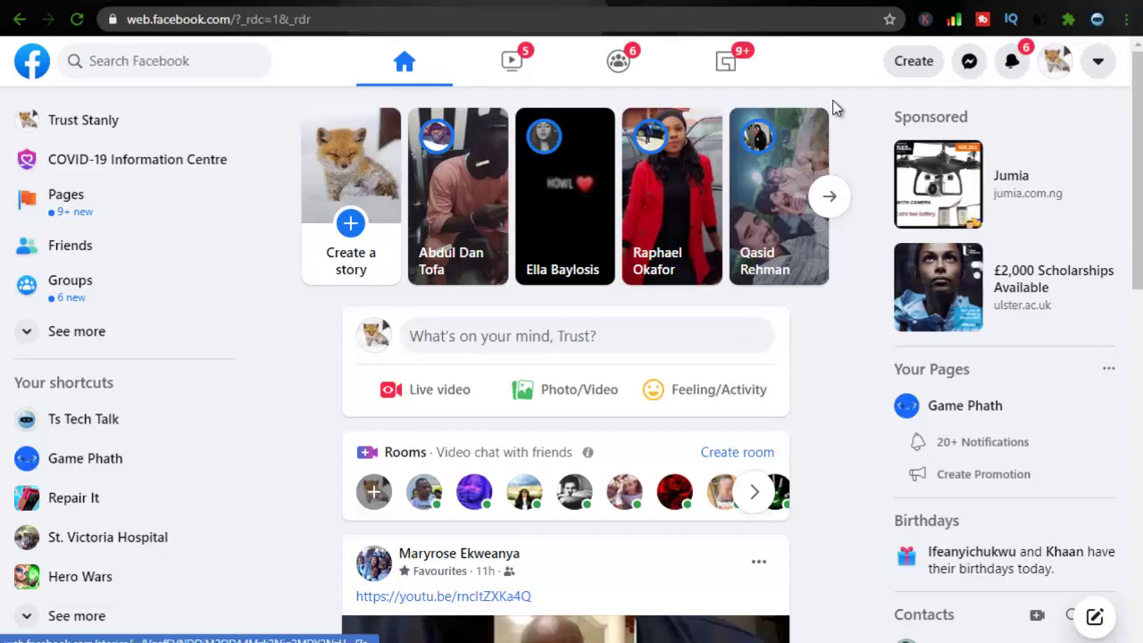
{"action": "left_click", "coordinate": [1097, 61]}
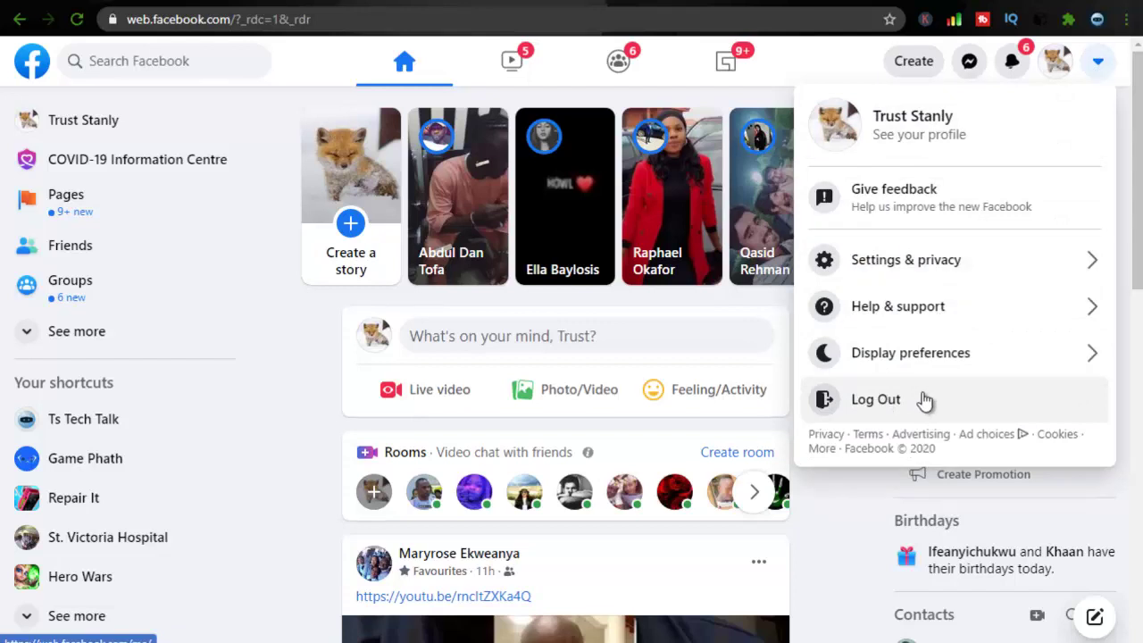
{"action": "left_click", "coordinate": [925, 401]}
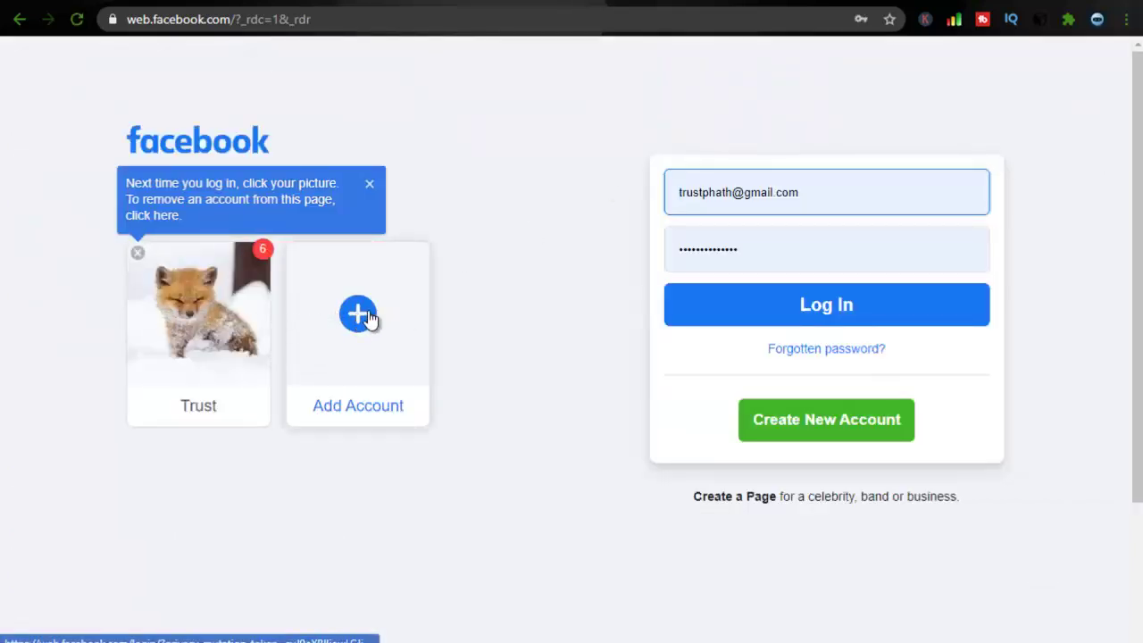
Add another account, replacing the prefilled login with its phone number and a new password.
{"action": "left_click", "coordinate": [364, 318]}
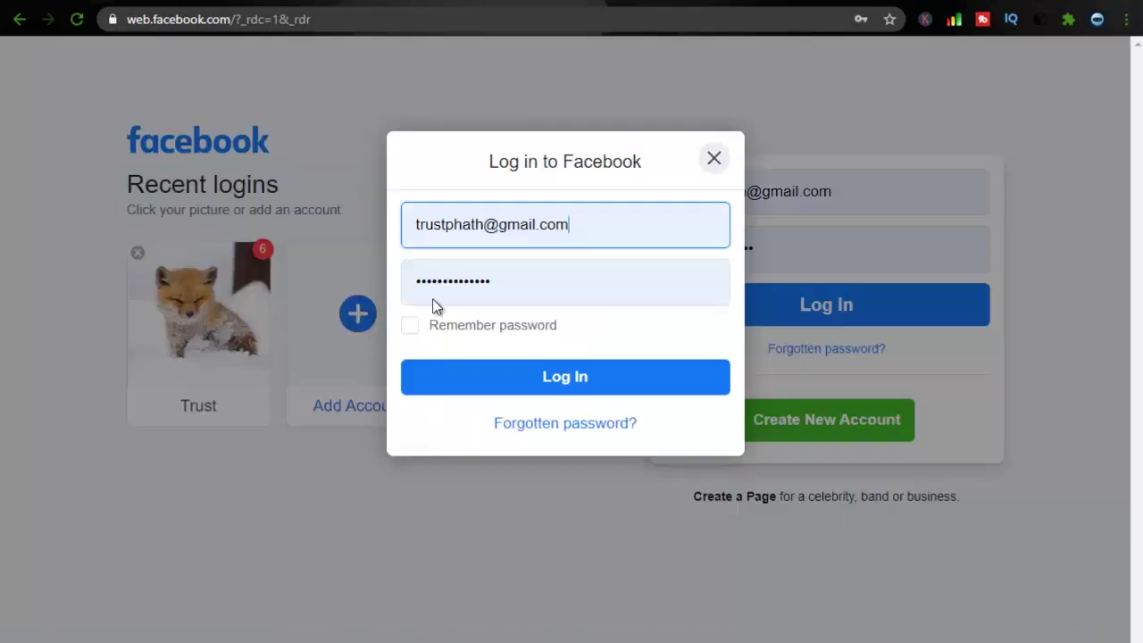
{"action": "left_click", "coordinate": [602, 230]}
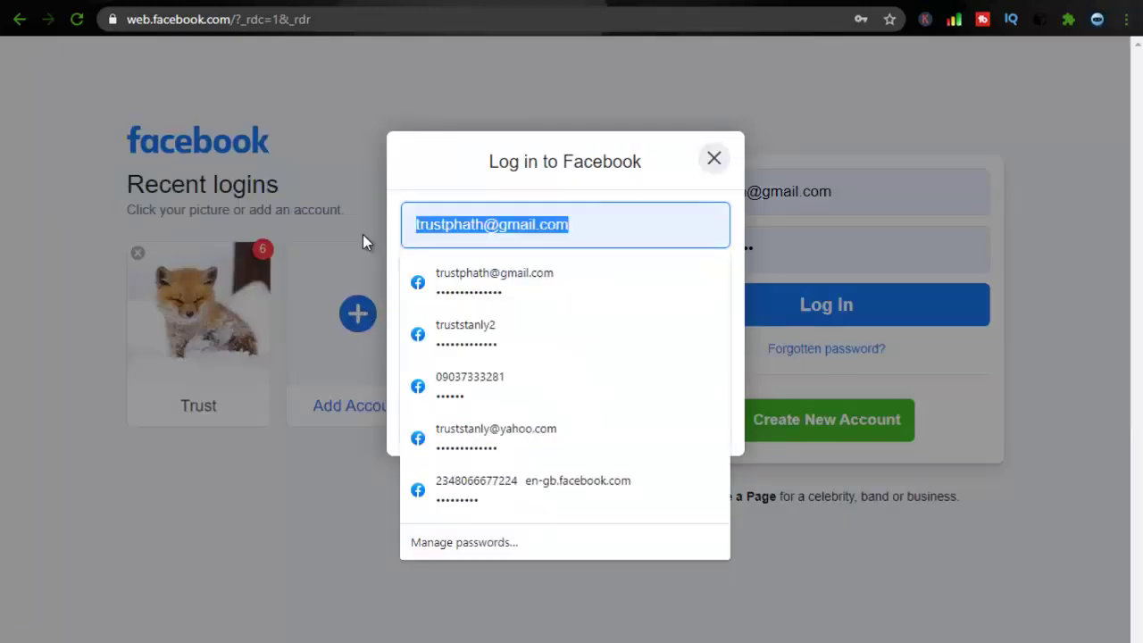
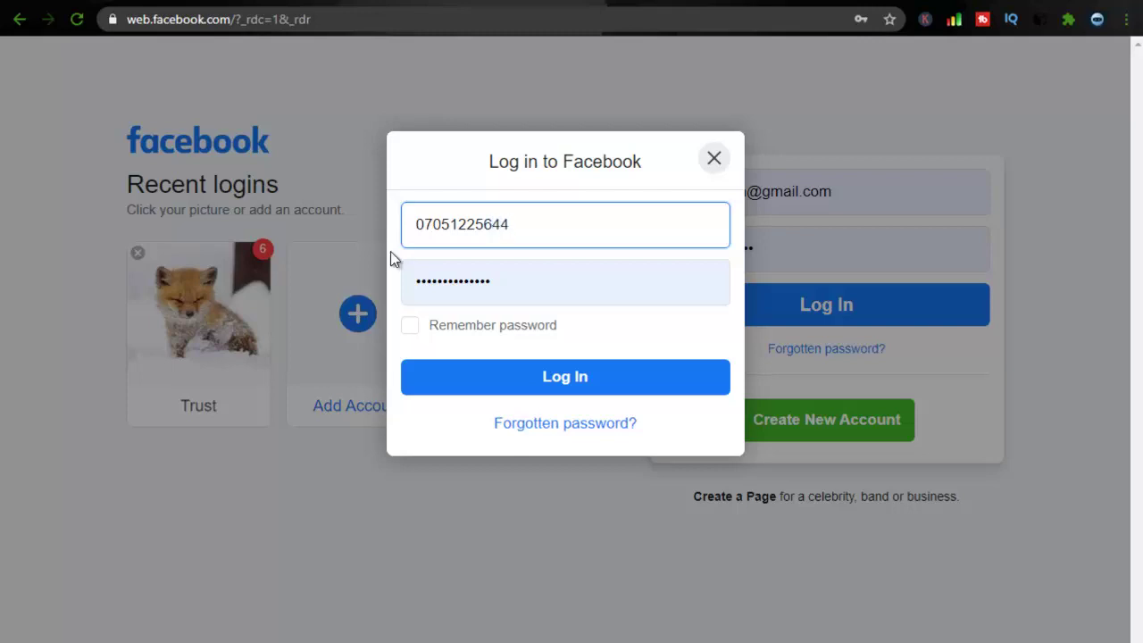
{"action": "left_click", "coordinate": [487, 287]}
{"action": "key", "text": "ctrl+a"}
{"action": "key", "text": "BackSpace"}
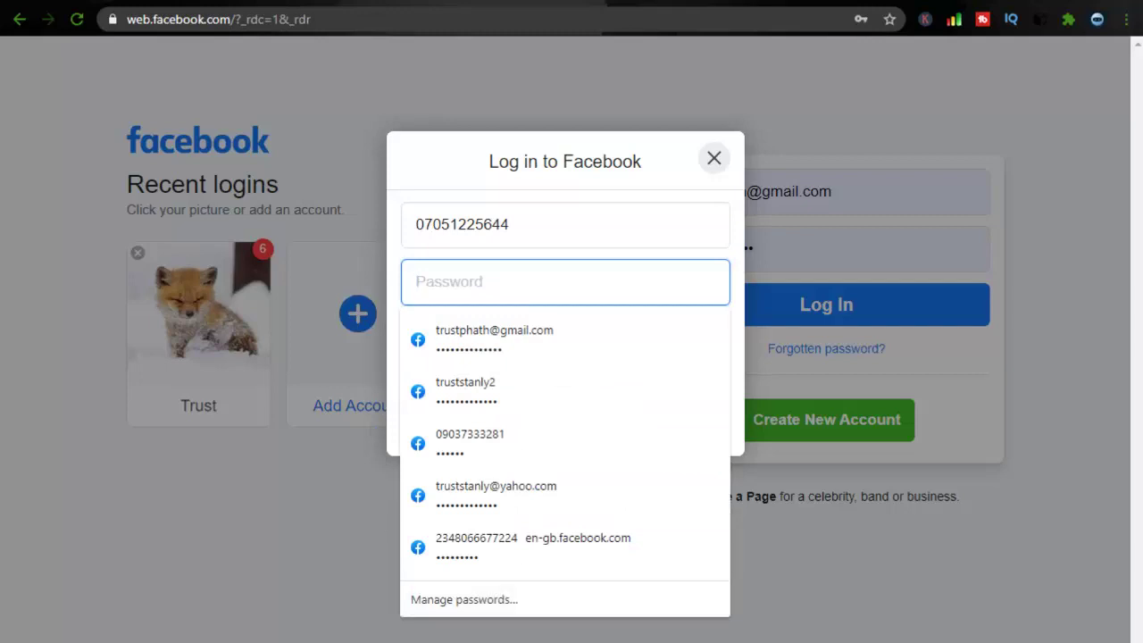
{"action": "type", "text": "•••••••••"}
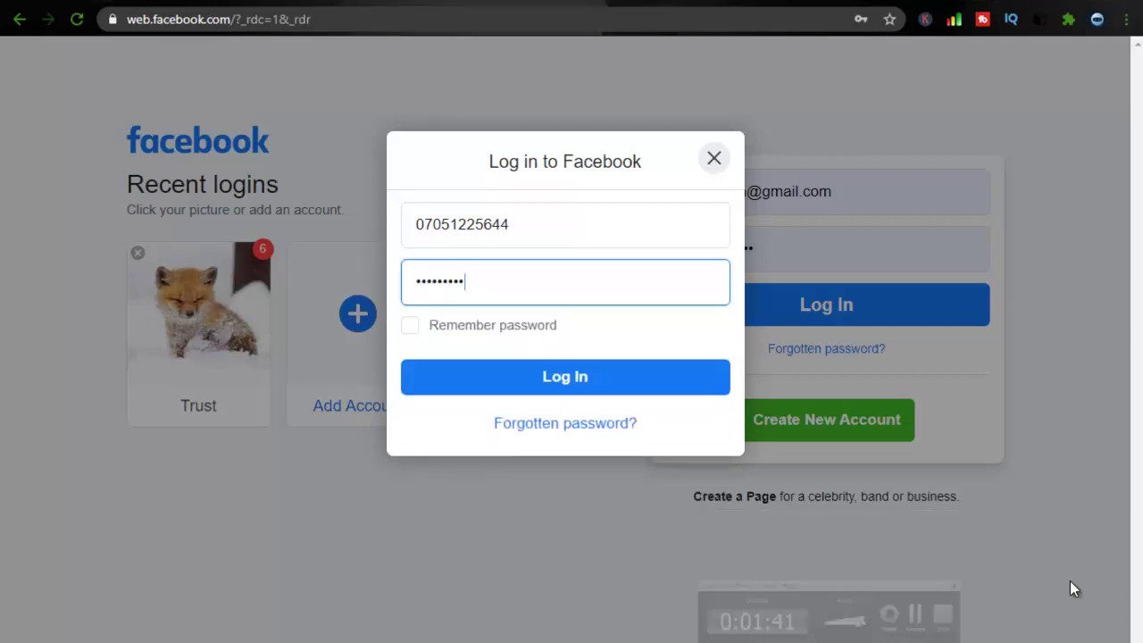
{"action": "left_click", "coordinate": [525, 385]}
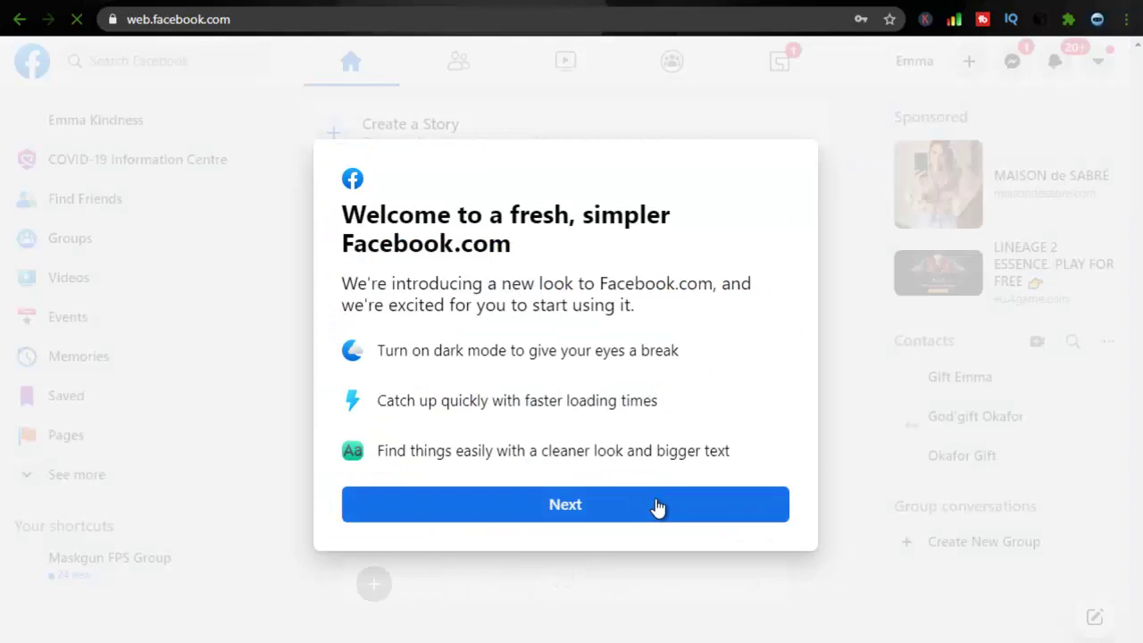
Get past the welcome screens with the light look, dismiss the feedback tip, and save the password in Facebook and Chrome.
{"action": "left_click", "coordinate": [657, 505]}
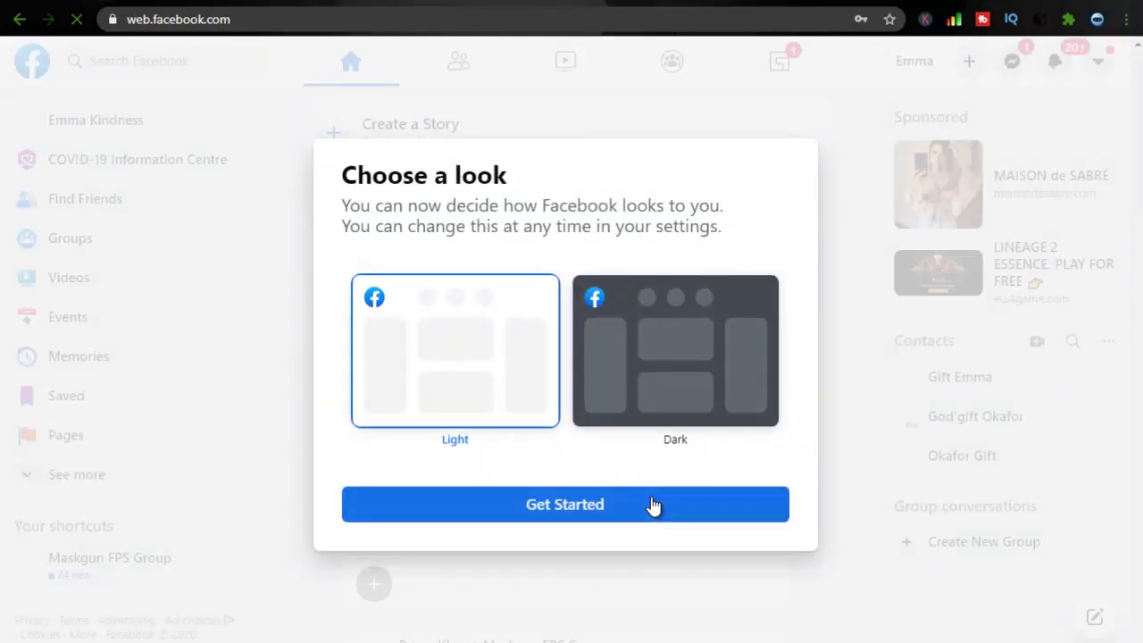
{"action": "left_click", "coordinate": [653, 506]}
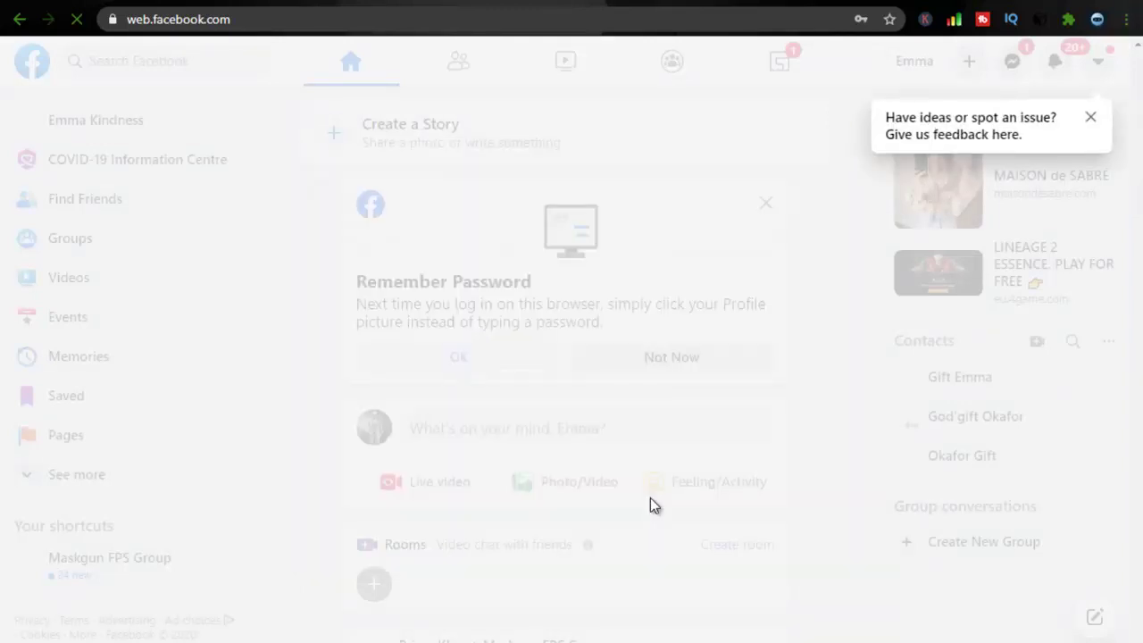
{"action": "left_click", "coordinate": [1090, 117]}
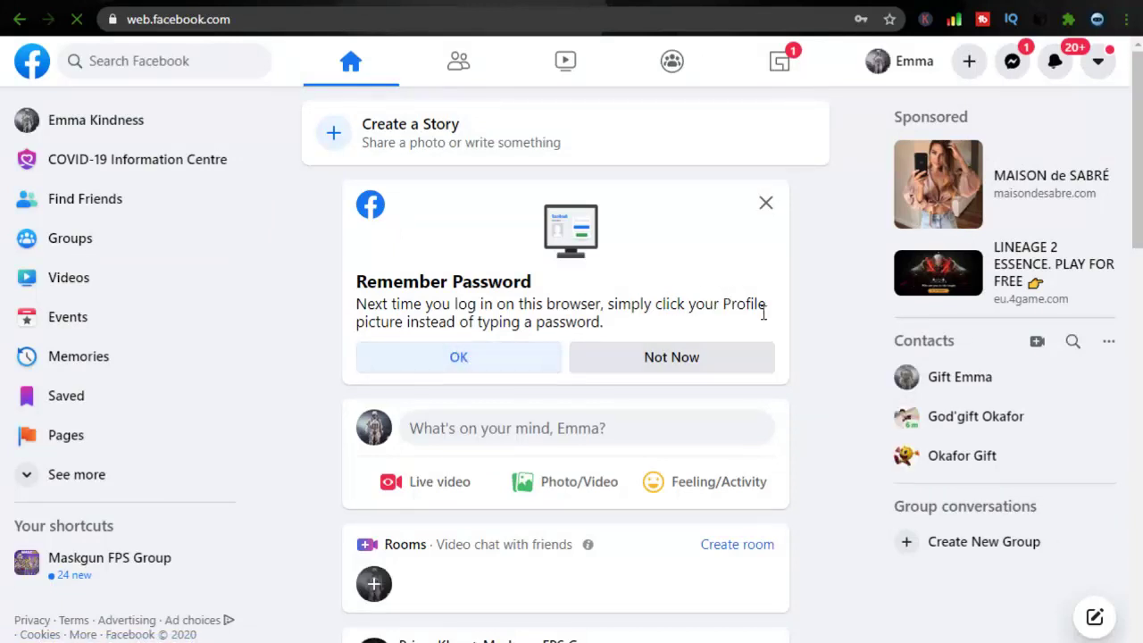
{"action": "left_click", "coordinate": [454, 360]}
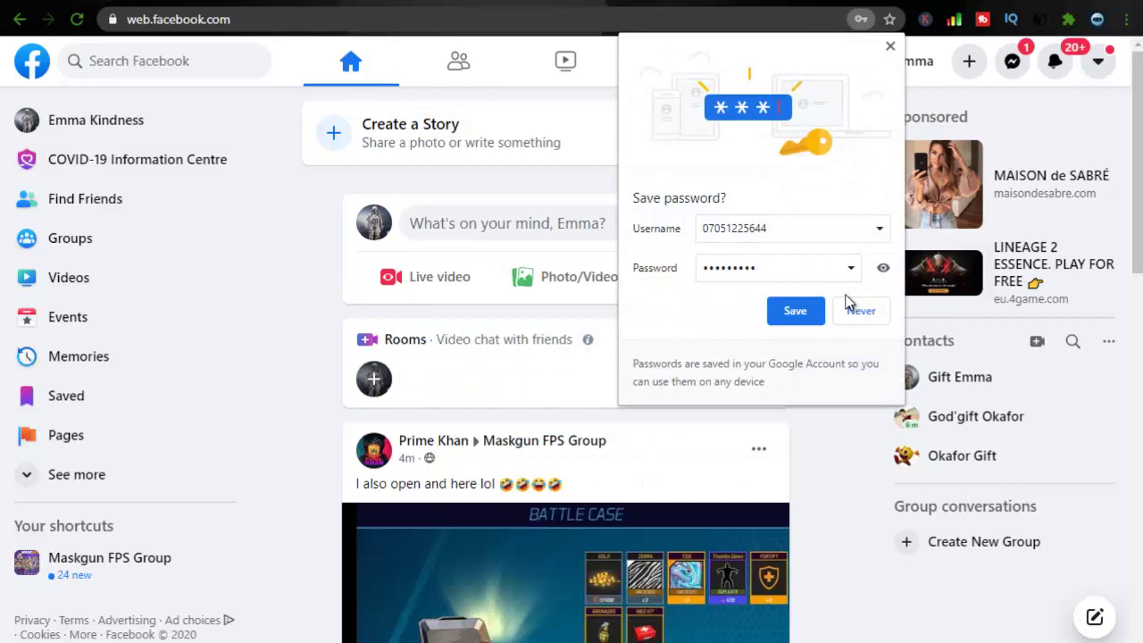
{"action": "left_click", "coordinate": [796, 311]}
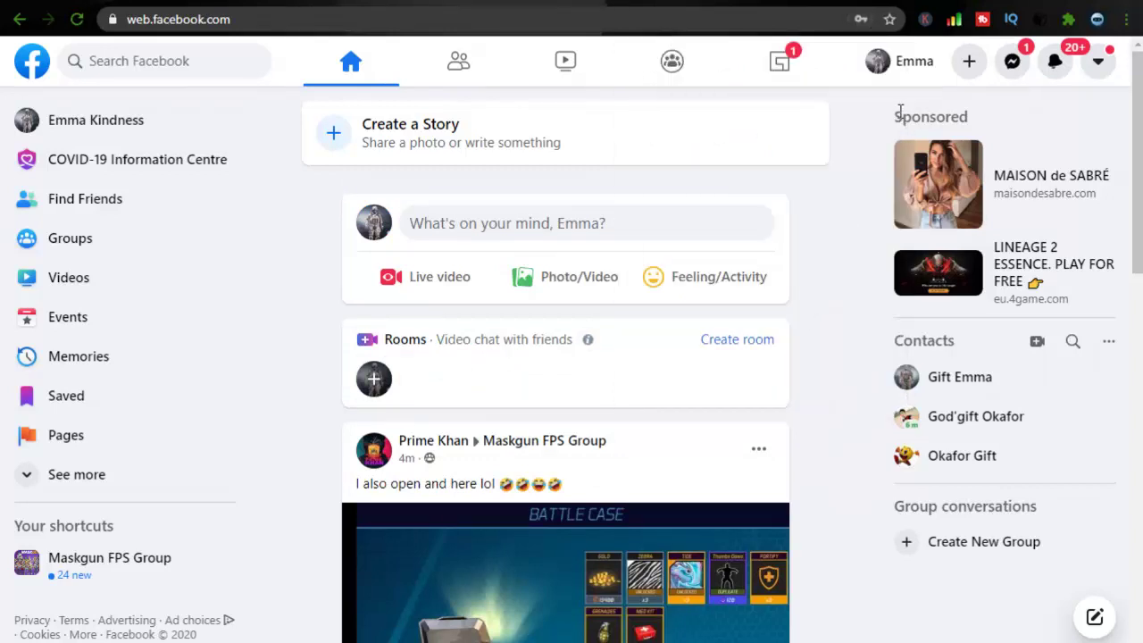
Switch to the first account, entering its password with Remember password ticked.
{"action": "left_click", "coordinate": [1100, 64]}
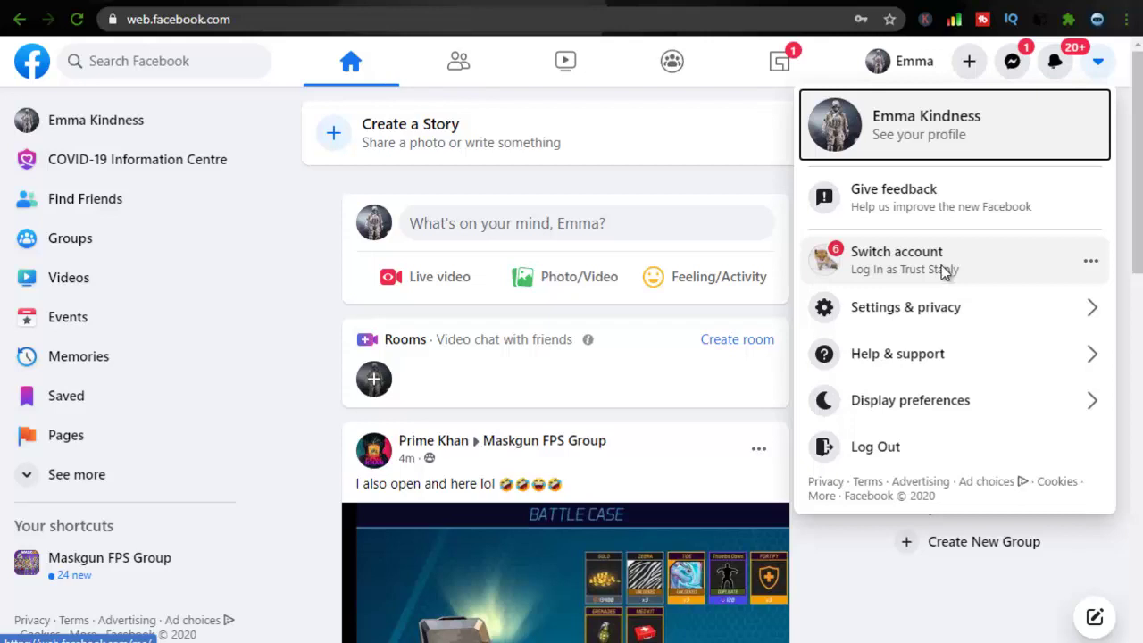
{"action": "left_click", "coordinate": [944, 273]}
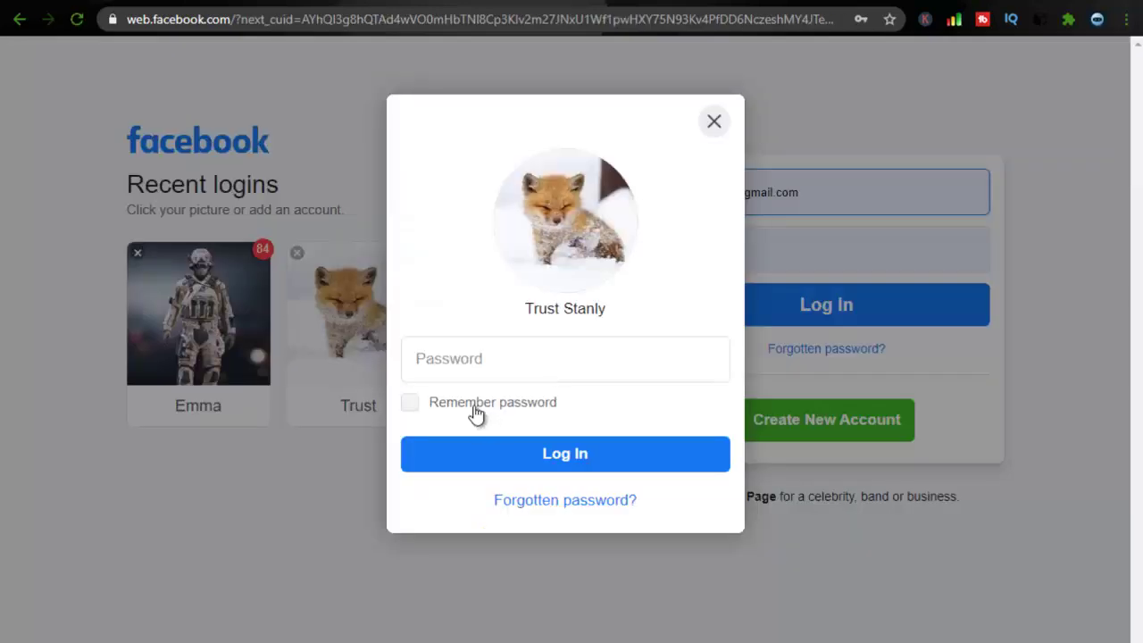
{"action": "left_click", "coordinate": [478, 402]}
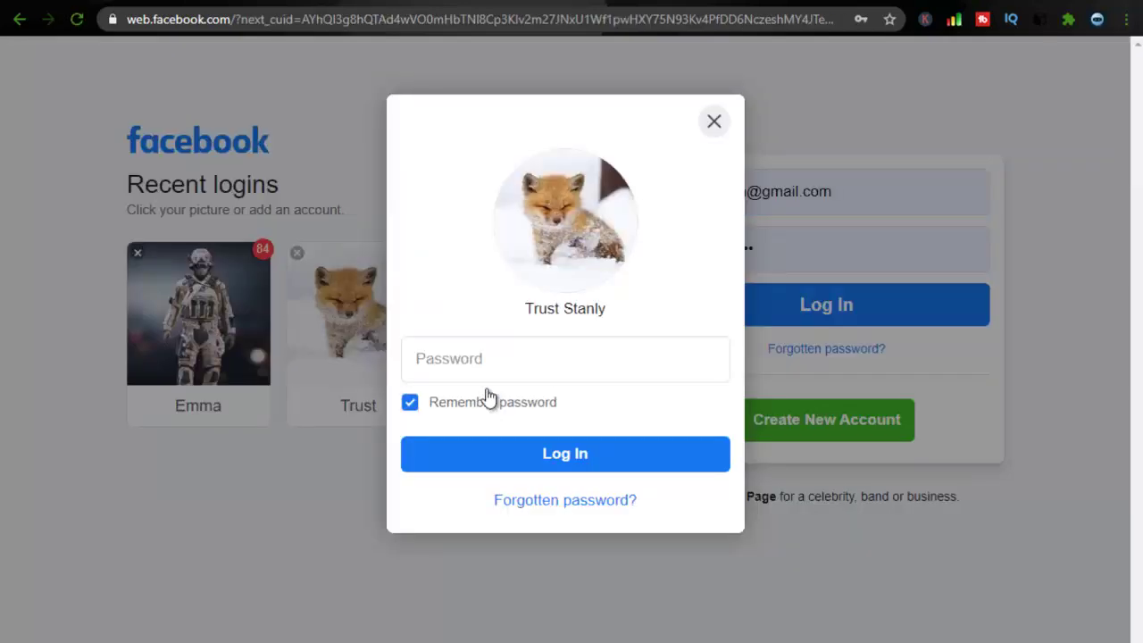
{"action": "left_click", "coordinate": [520, 356]}
{"action": "left_click", "coordinate": [520, 356]}
{"action": "type", "text": "•••••••••"}
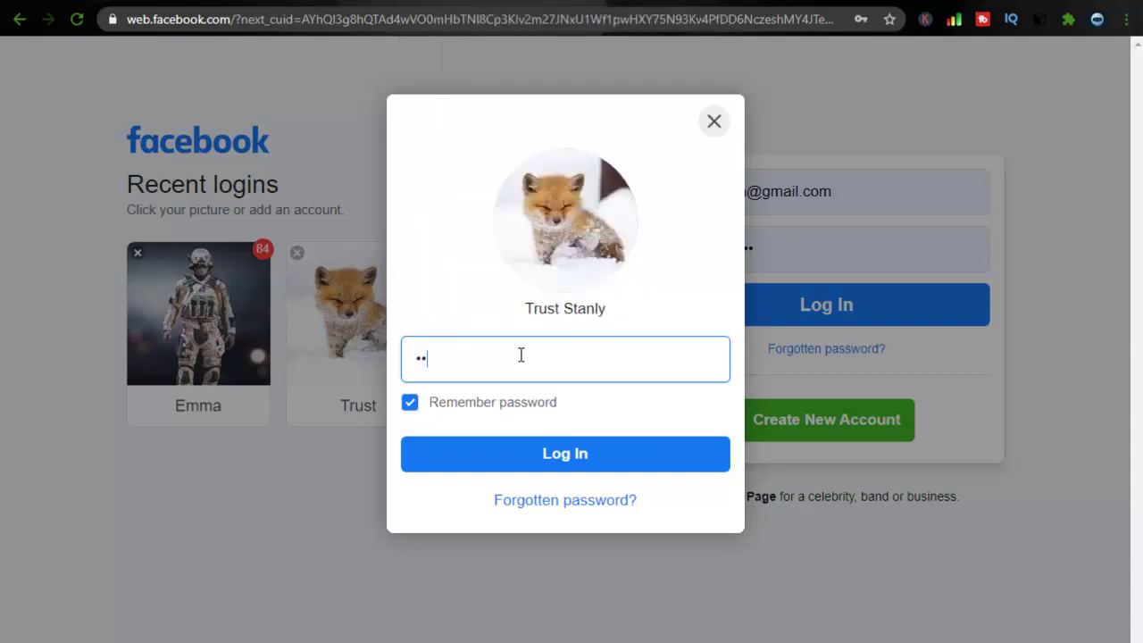
{"action": "type", "text": "•••••"}
{"action": "key", "text": "Return"}
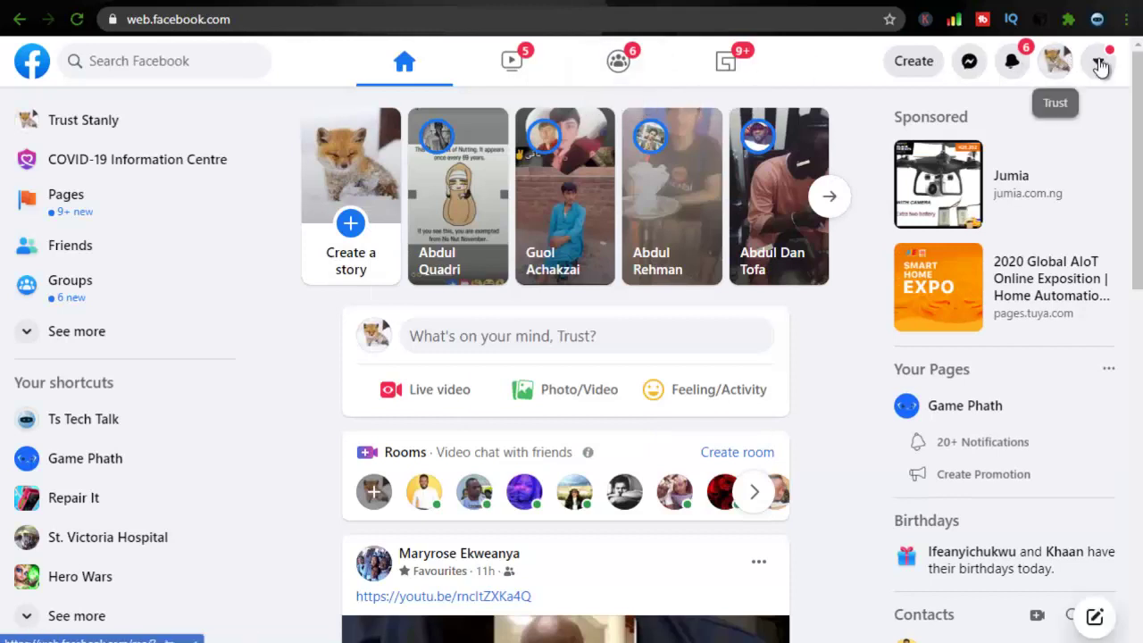
Switch to the second account through its Recent logins card.
{"action": "left_click", "coordinate": [1100, 67]}
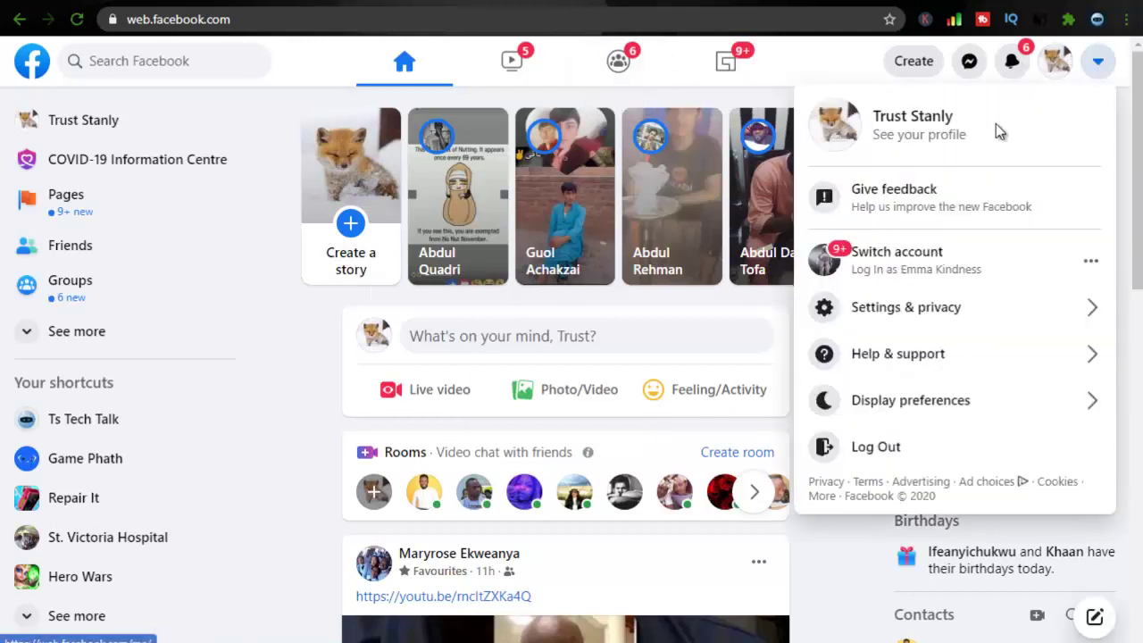
{"action": "left_click", "coordinate": [902, 254]}
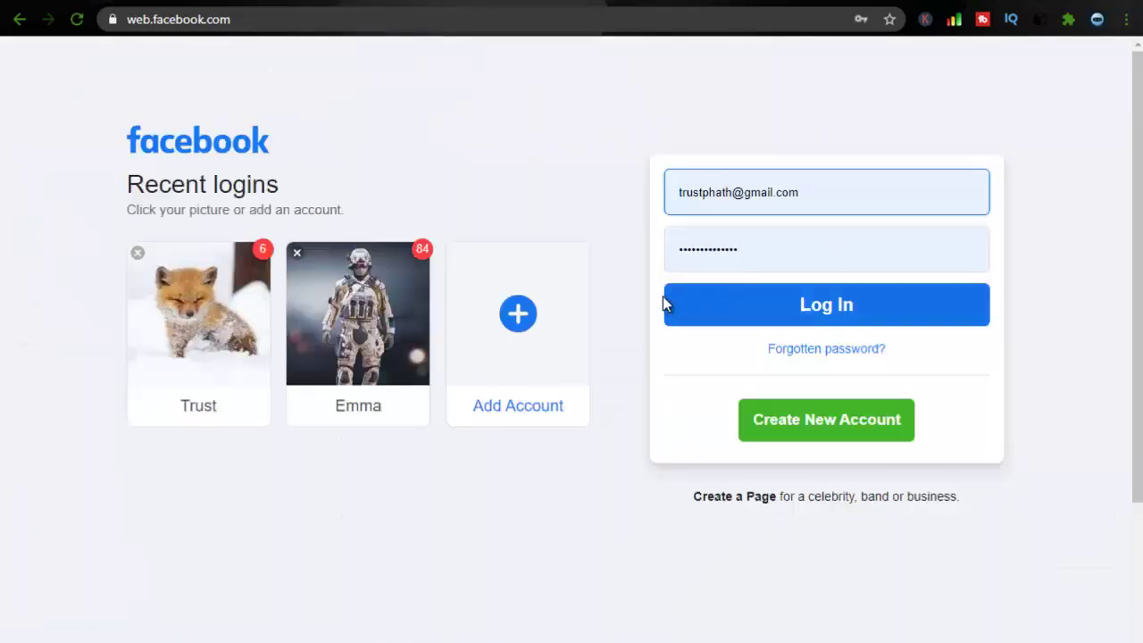
{"action": "left_click", "coordinate": [391, 304]}
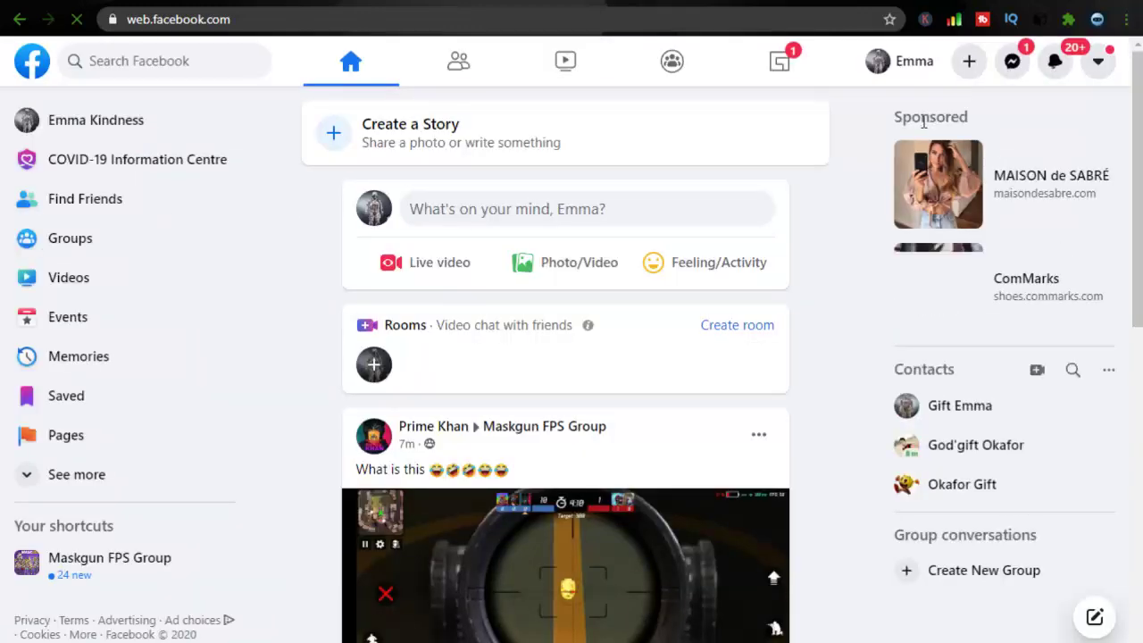
Switch back to the first account through its Recent logins card.
{"action": "left_click", "coordinate": [1097, 61]}
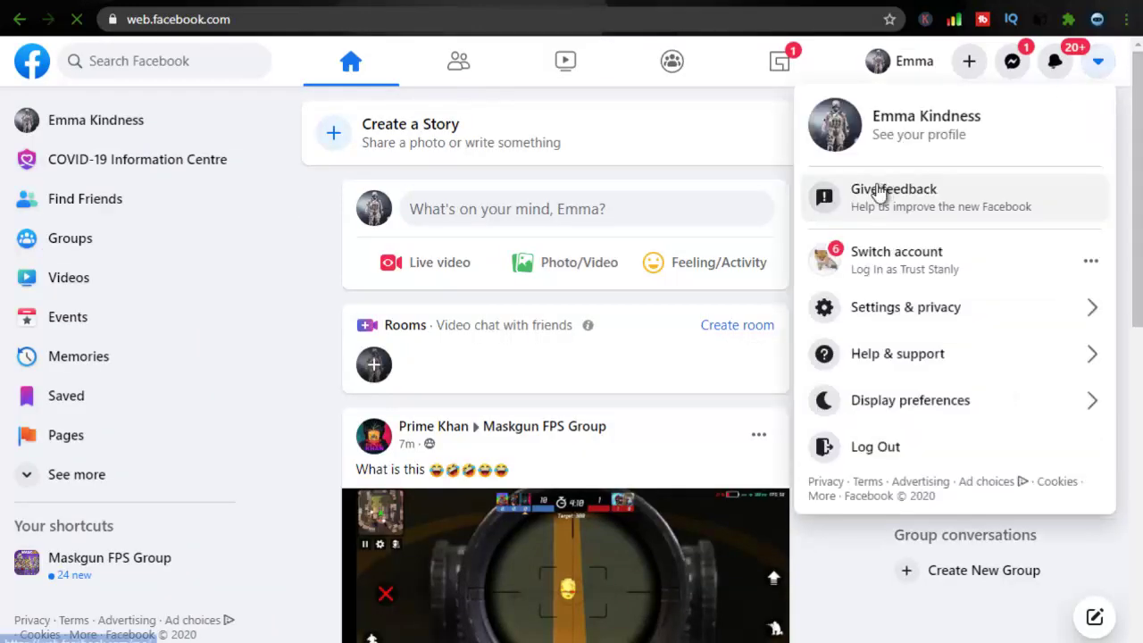
{"action": "left_click", "coordinate": [852, 259]}
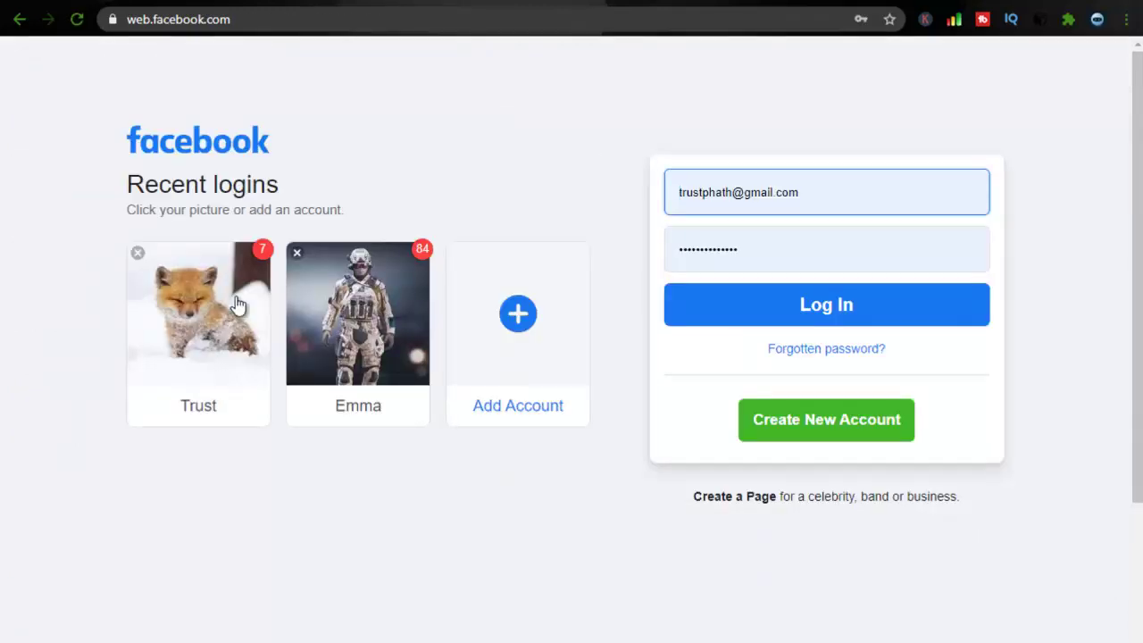
{"action": "left_click", "coordinate": [223, 308]}
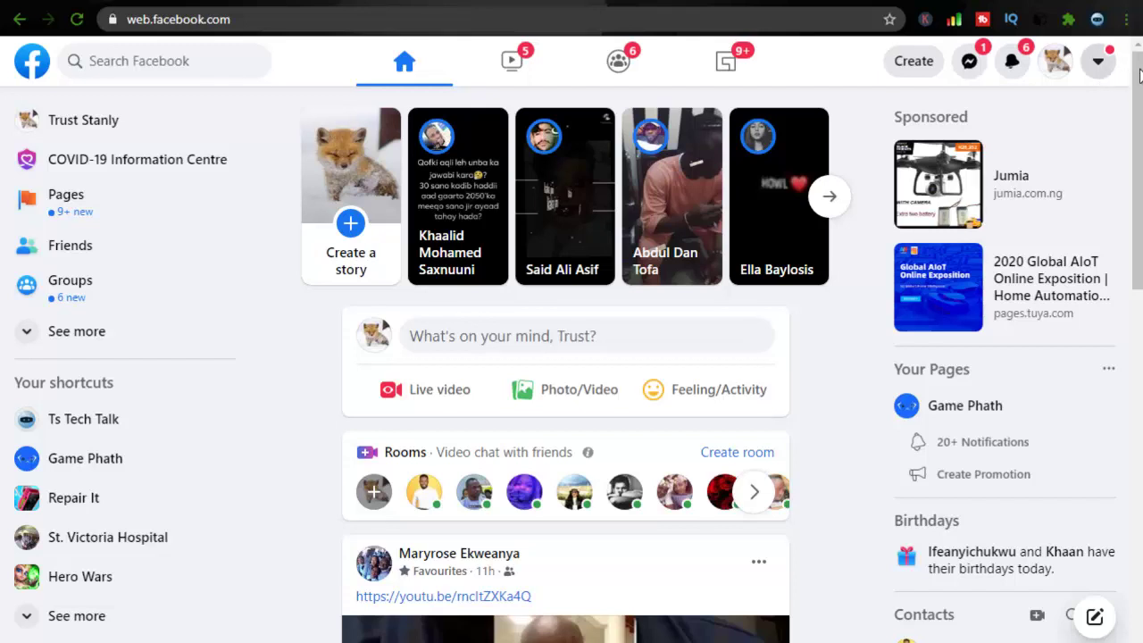
Choose Switch account in the account menu to move from the first account to the second.
{"action": "scroll", "coordinate": [722, 356], "scroll_direction": "down", "scroll_amount": 1}
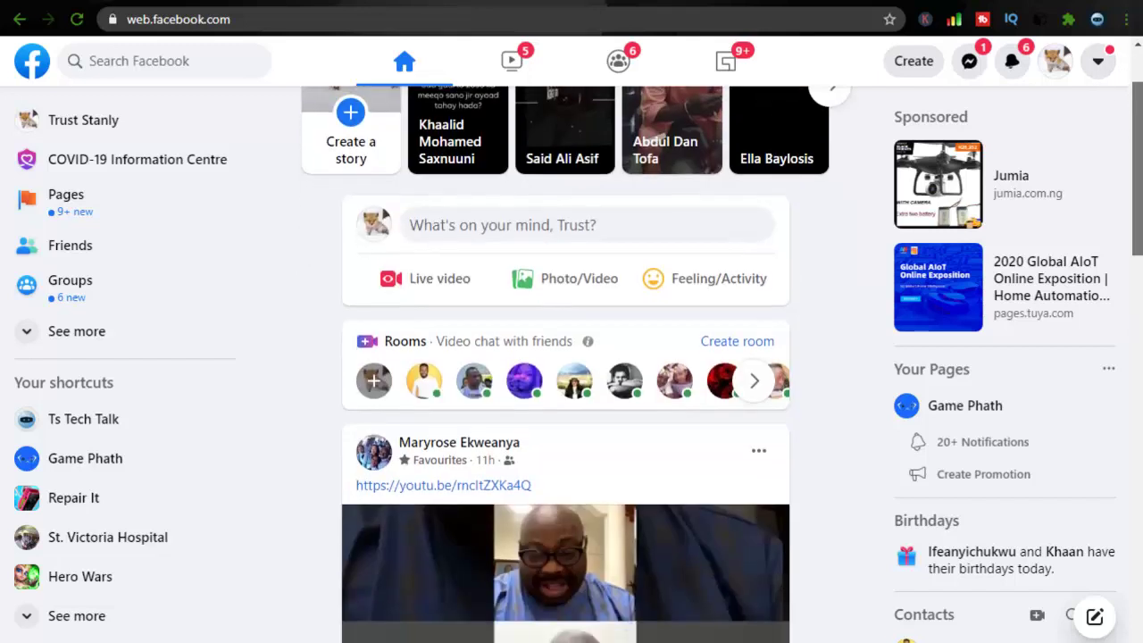
{"action": "scroll", "coordinate": [721, 355], "scroll_direction": "up", "scroll_amount": 1}
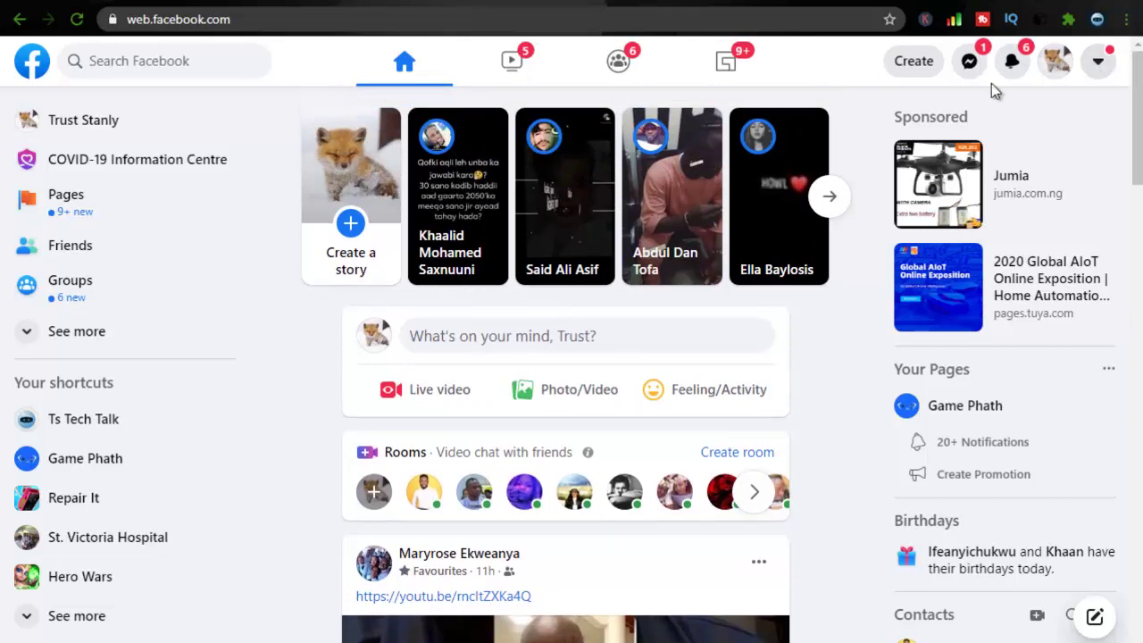
{"action": "left_click", "coordinate": [1098, 62]}
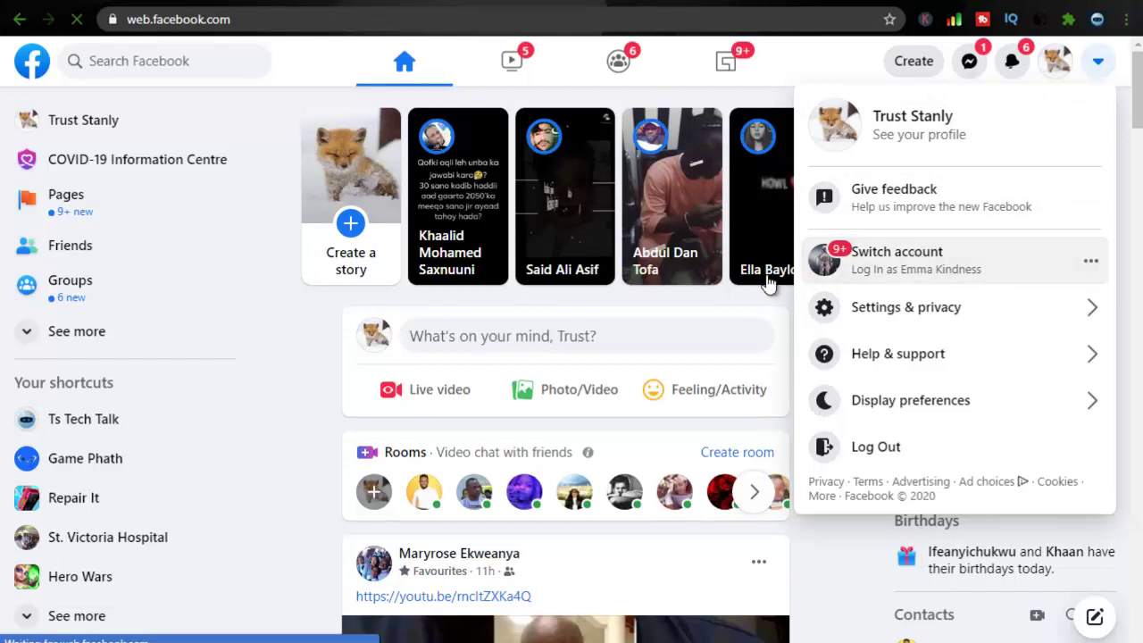
{"action": "left_click", "coordinate": [655, 262]}
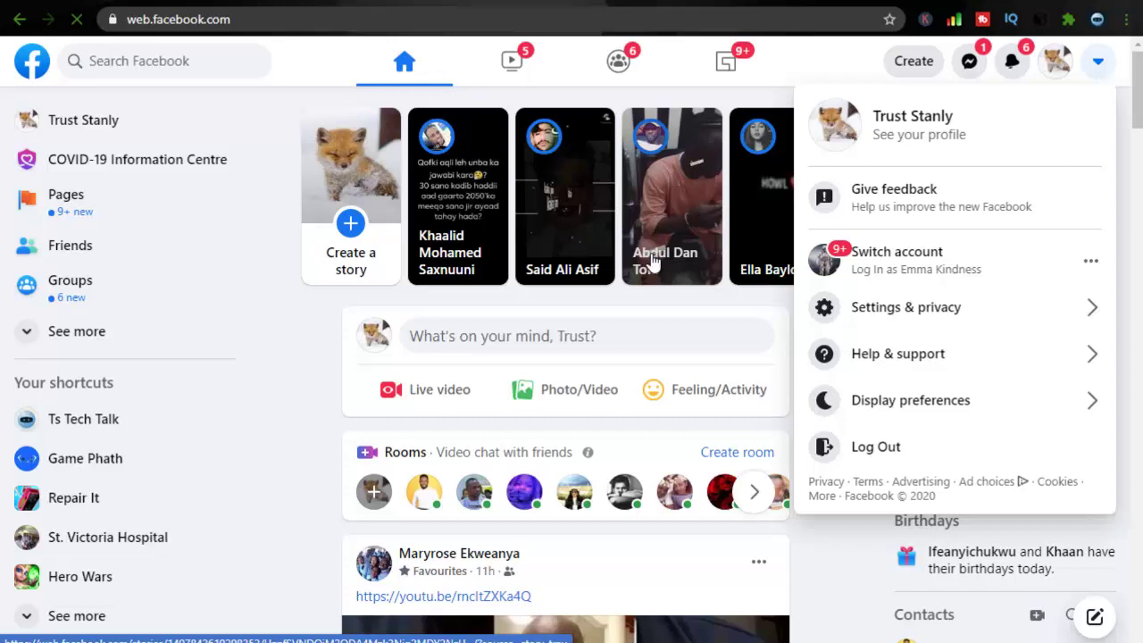